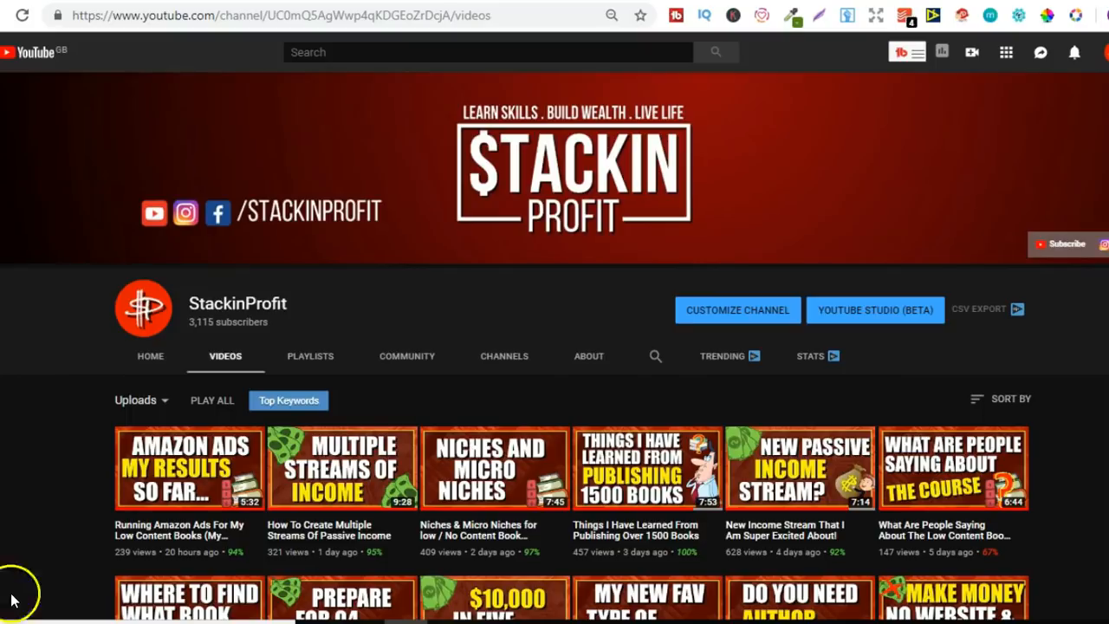
- Look through the StackinProfit channel's uploaded videos and return to the start of the page
scroll(555, 346, "down", 3)
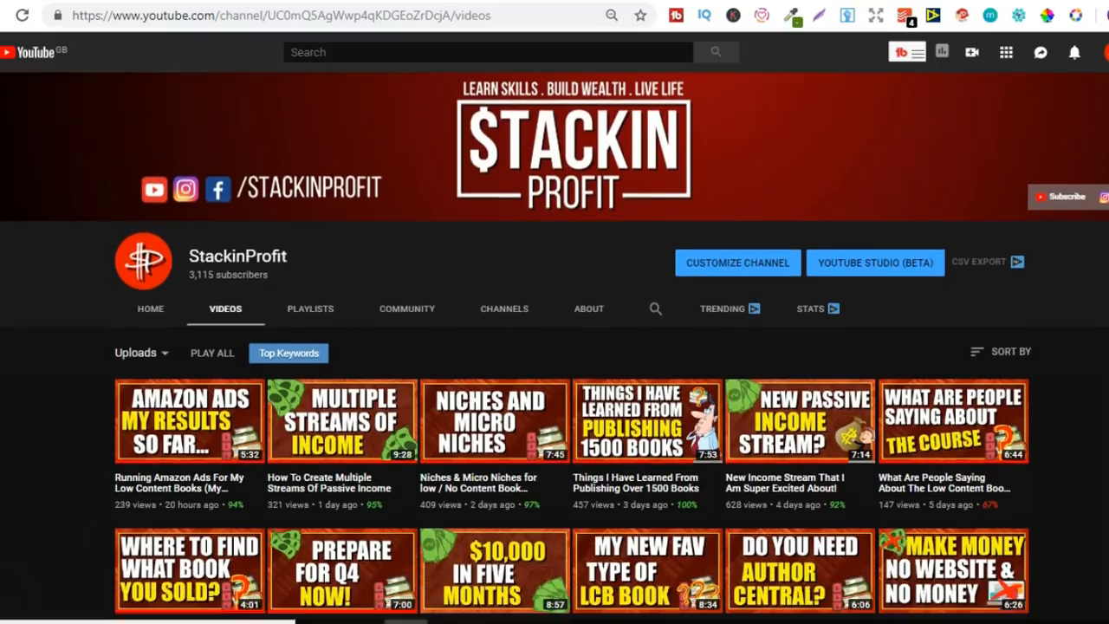
scroll(554, 347, "down", 4)
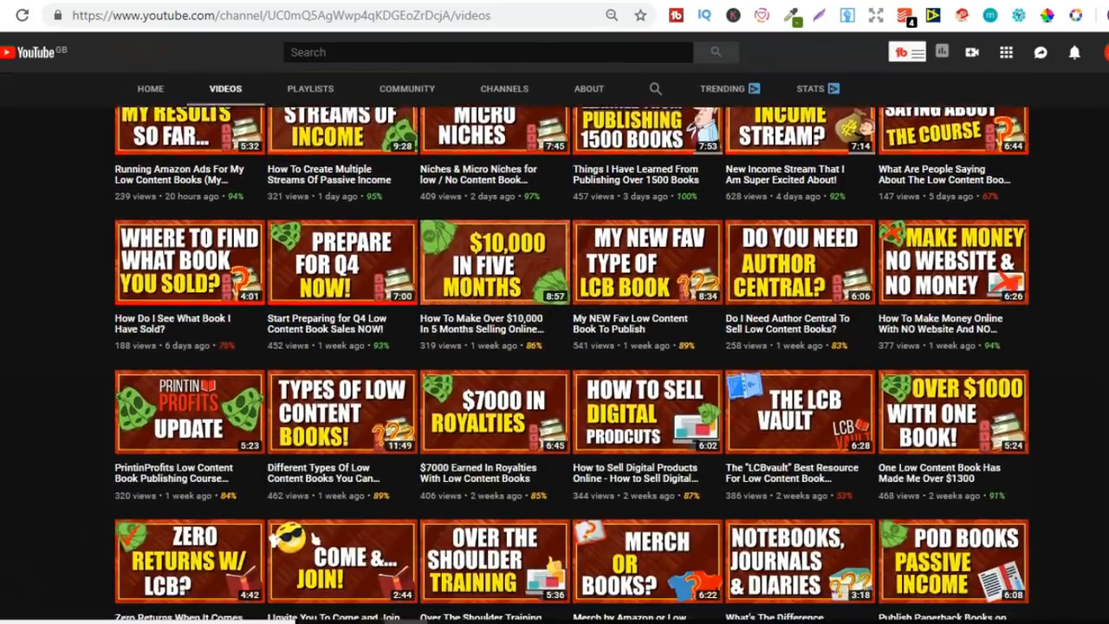
scroll(555, 347, "down", 5)
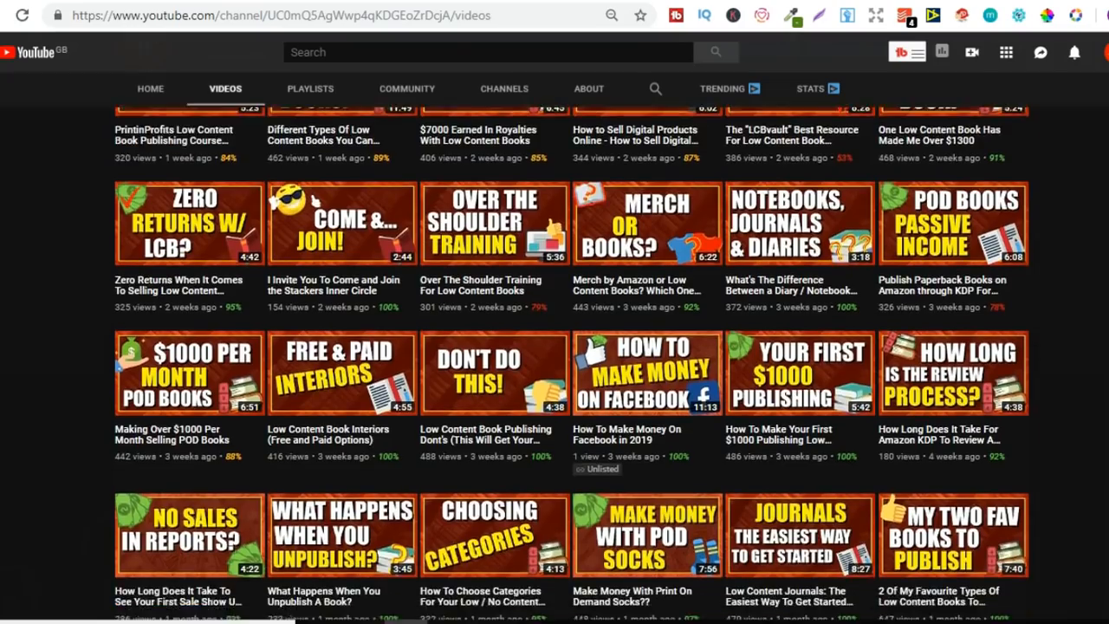
scroll(554, 347, "down", 1)
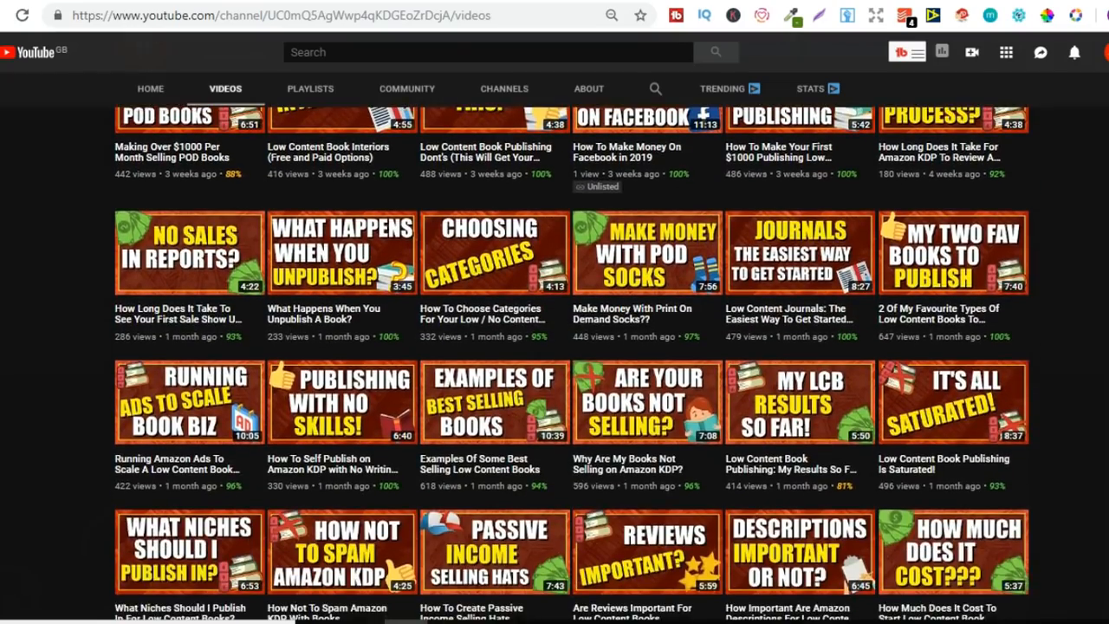
scroll(554, 347, "up", 4)
scroll(555, 346, "up", 6)
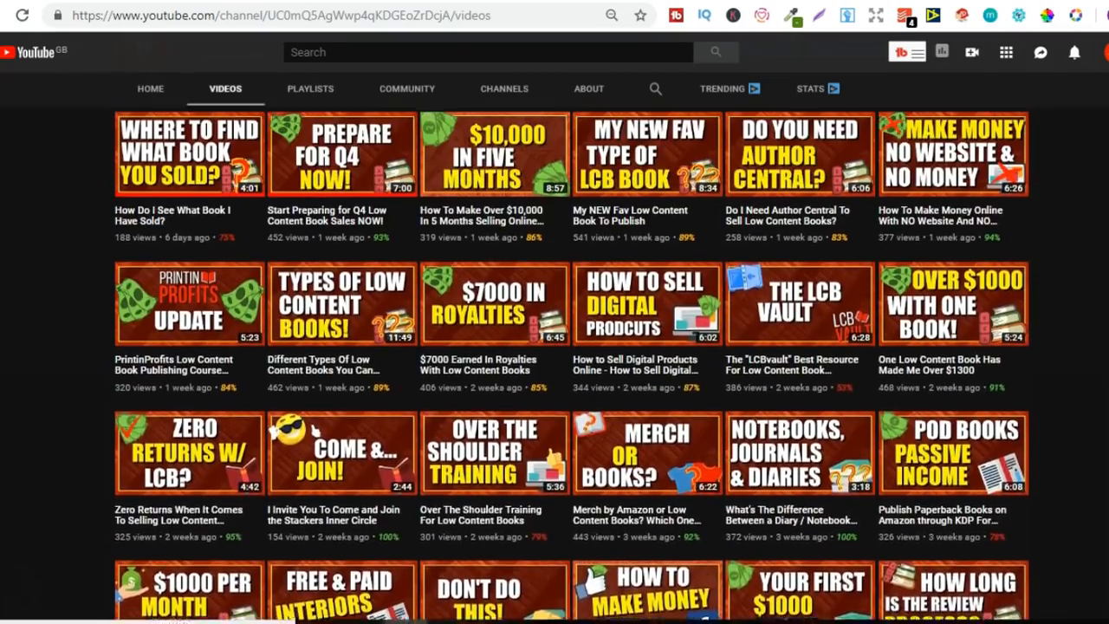
scroll(555, 347, "up", 2)
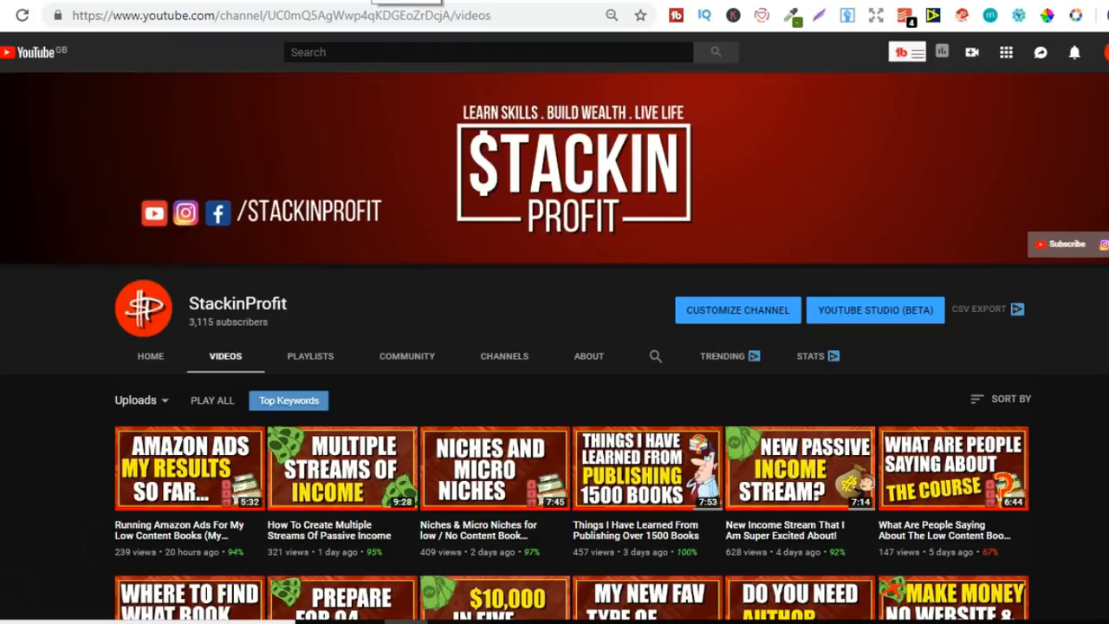
- Switch to the PrintinProfits enrolment page and review the course contents, testimonials and pricing
left_click(372, 1)
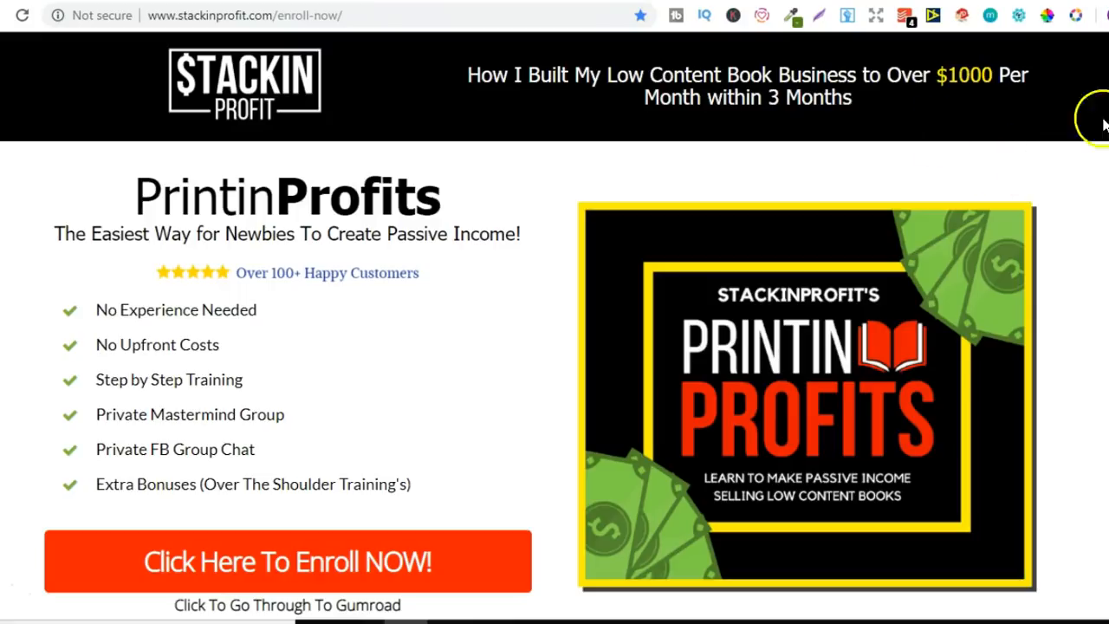
scroll(1031, 156, "down", 1)
scroll(554, 326, "down", 6)
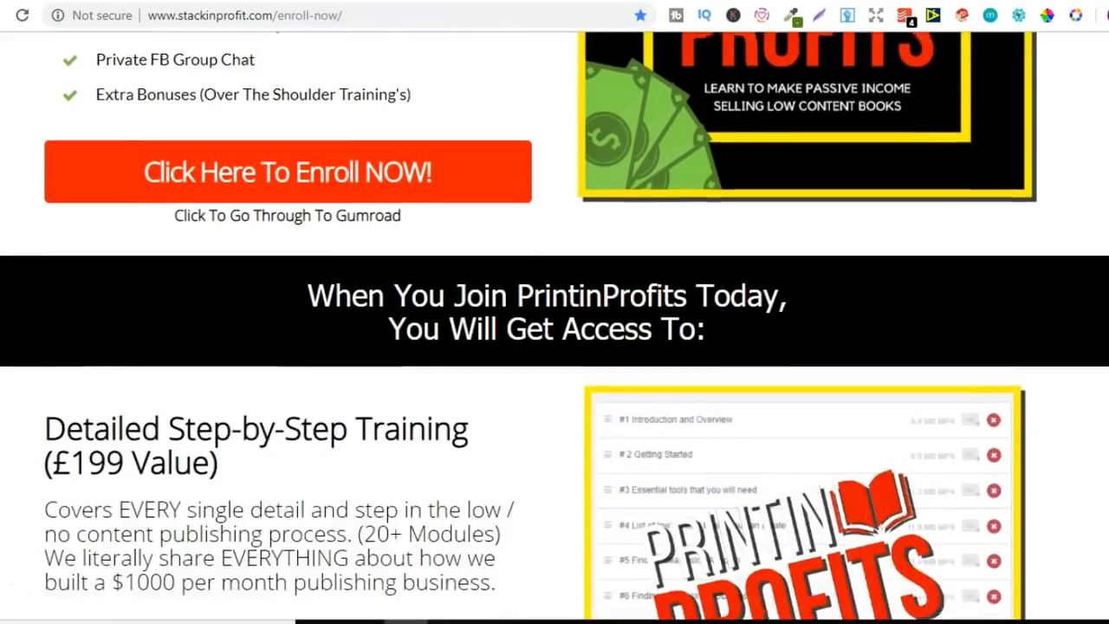
scroll(554, 326, "down", 4)
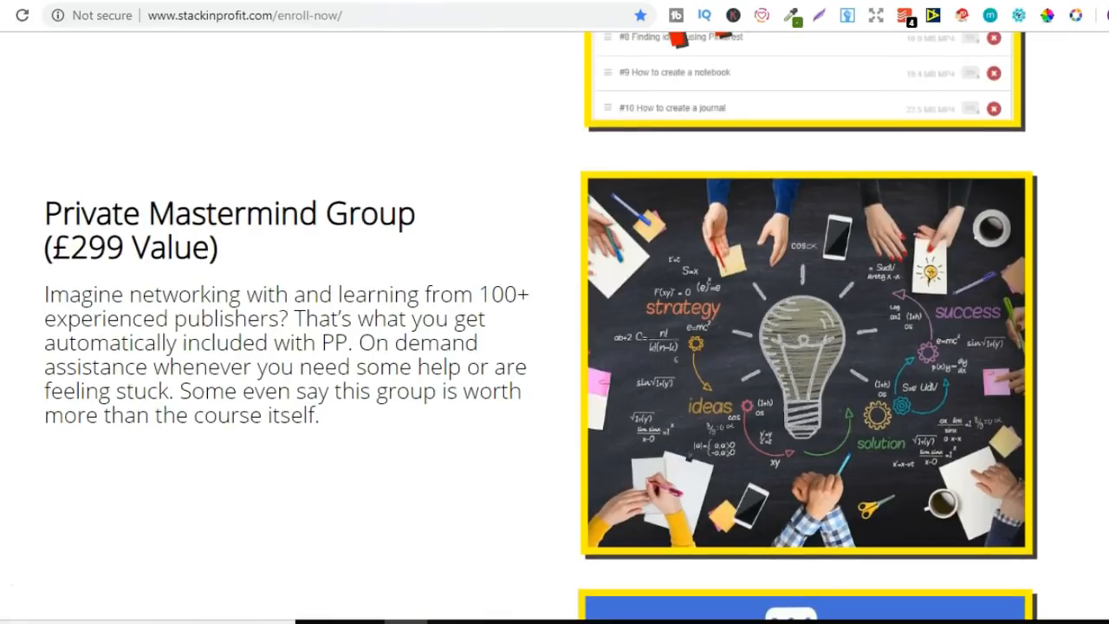
scroll(554, 326, "down", 9)
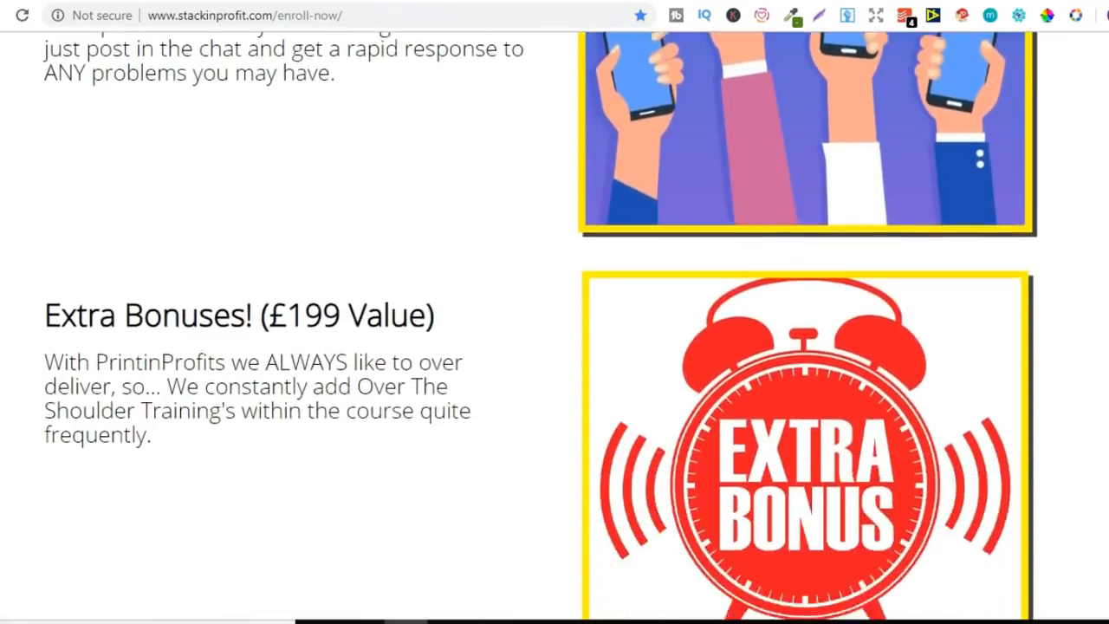
scroll(555, 326, "down", 11)
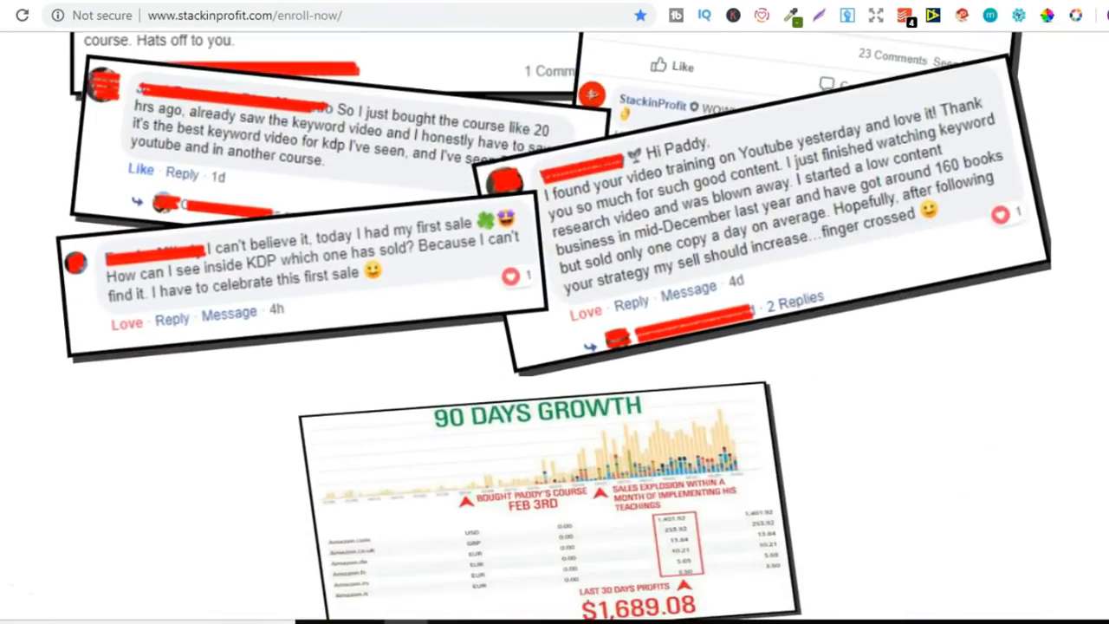
scroll(554, 326, "down", 8)
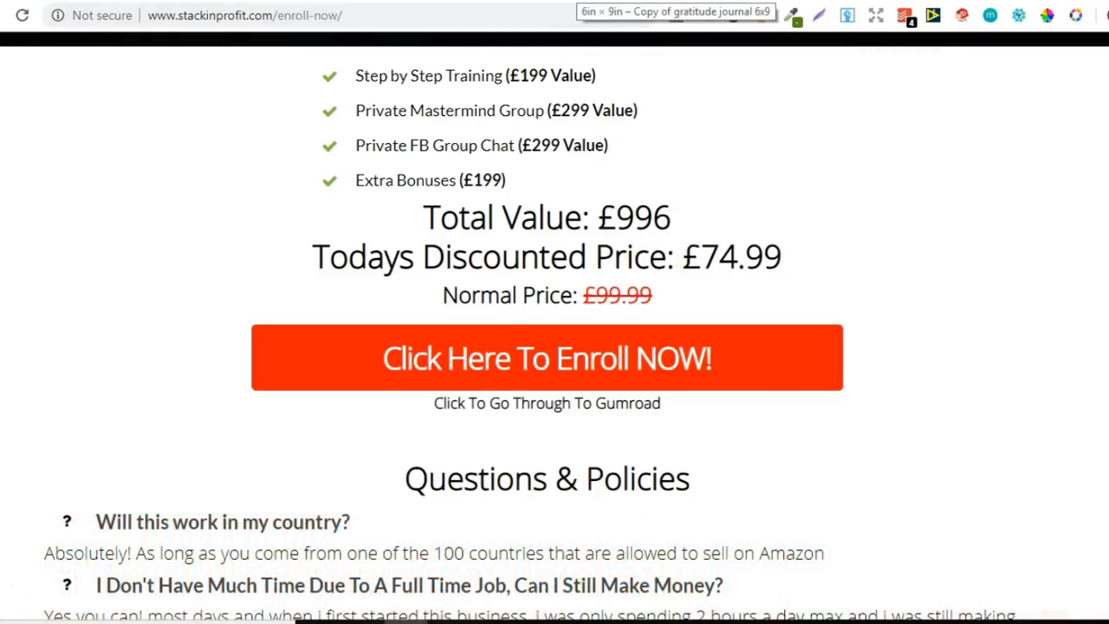
- Switch to the "Copy of gratitude journal 6x9" design in Canva and review its title page and page 2
left_click(578, 0)
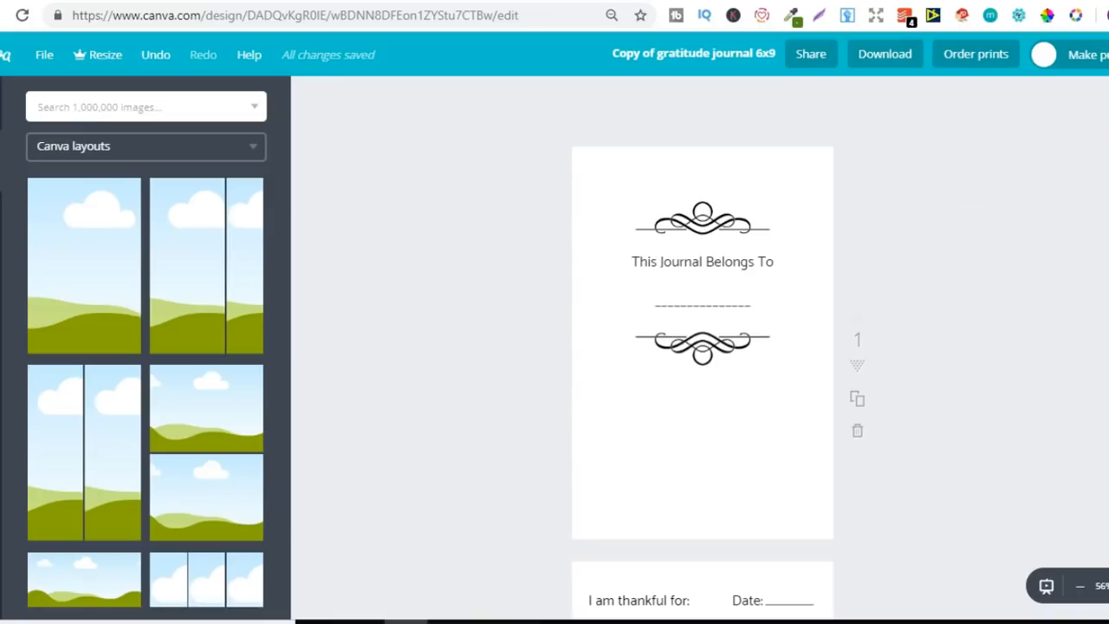
scroll(702, 363, "down", 1)
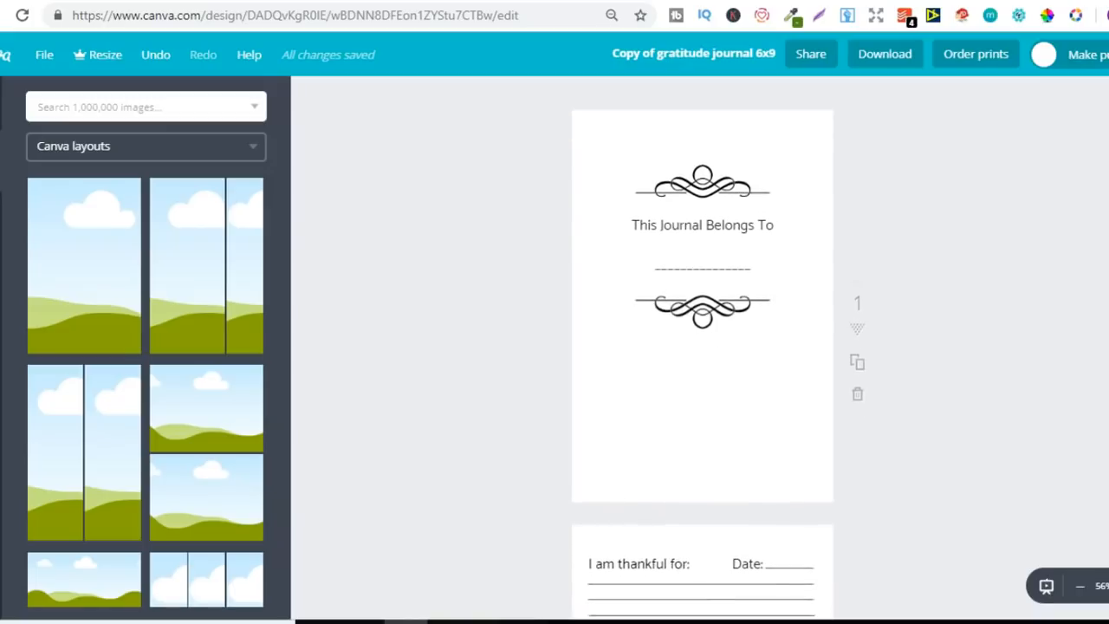
scroll(702, 355, "down", 3)
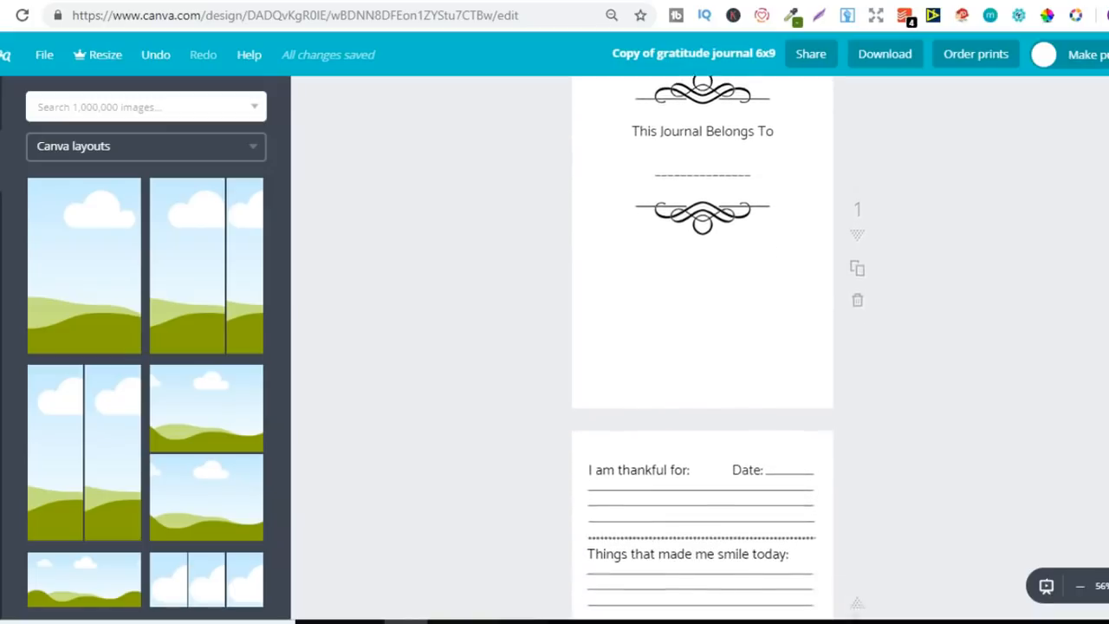
scroll(701, 355, "down", 3)
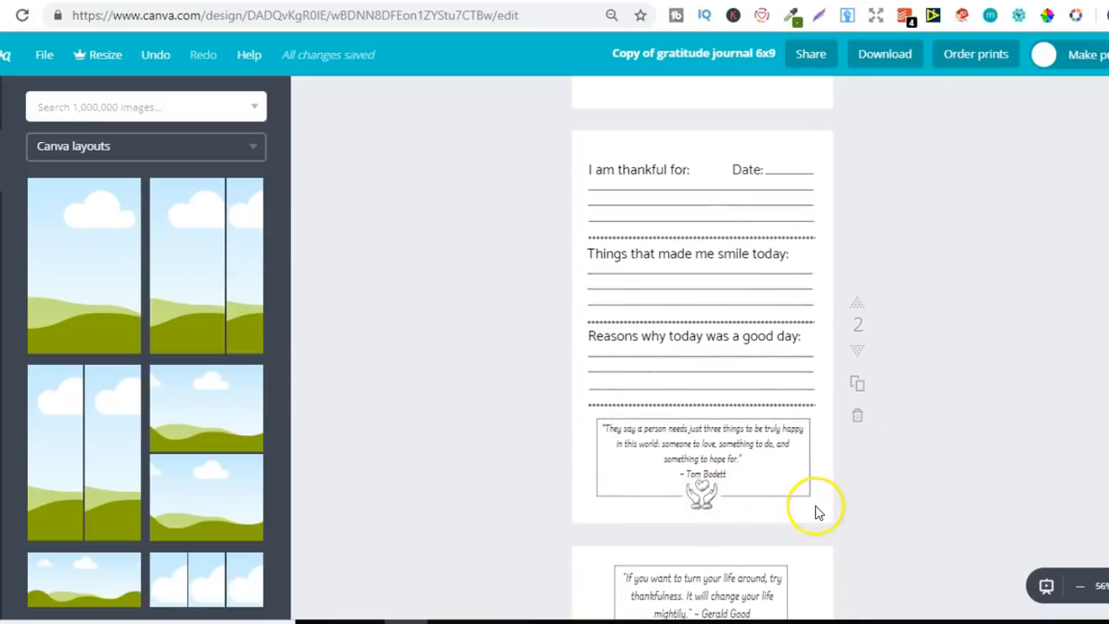
- Select the first writing line under "Things that made me smile today" on page 2 and display the Lines elements
left_click(788, 273)
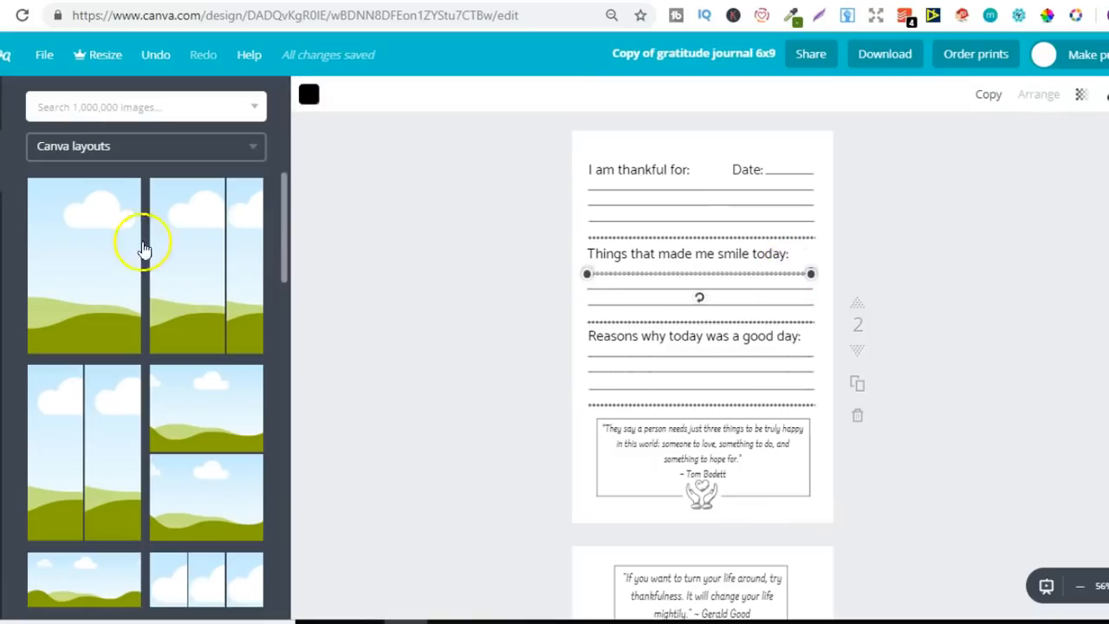
left_click(0, 215)
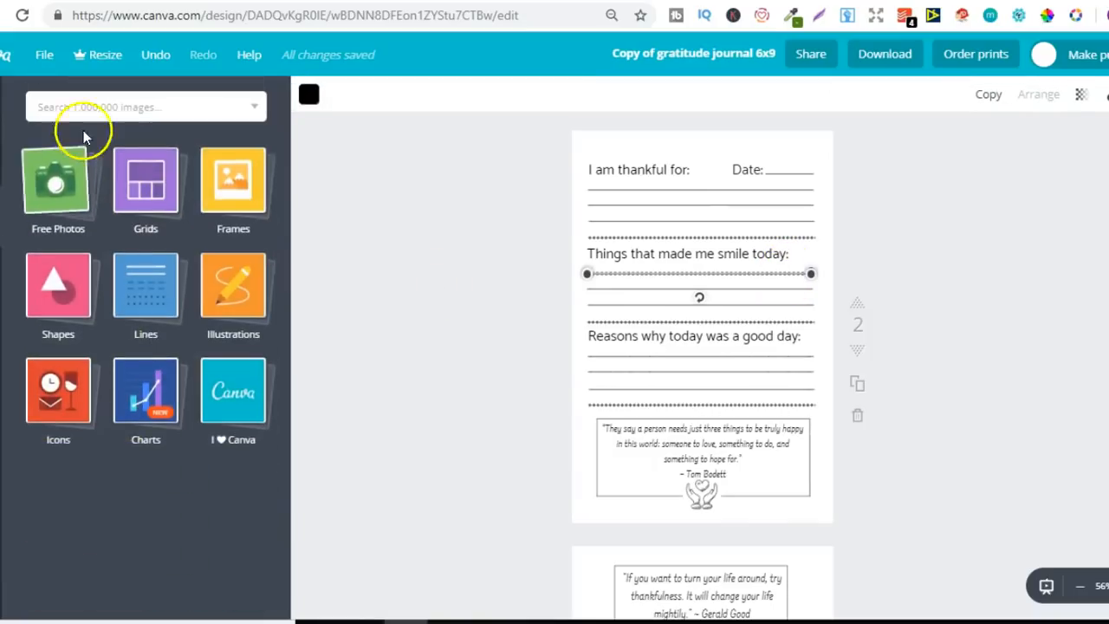
left_click(143, 273)
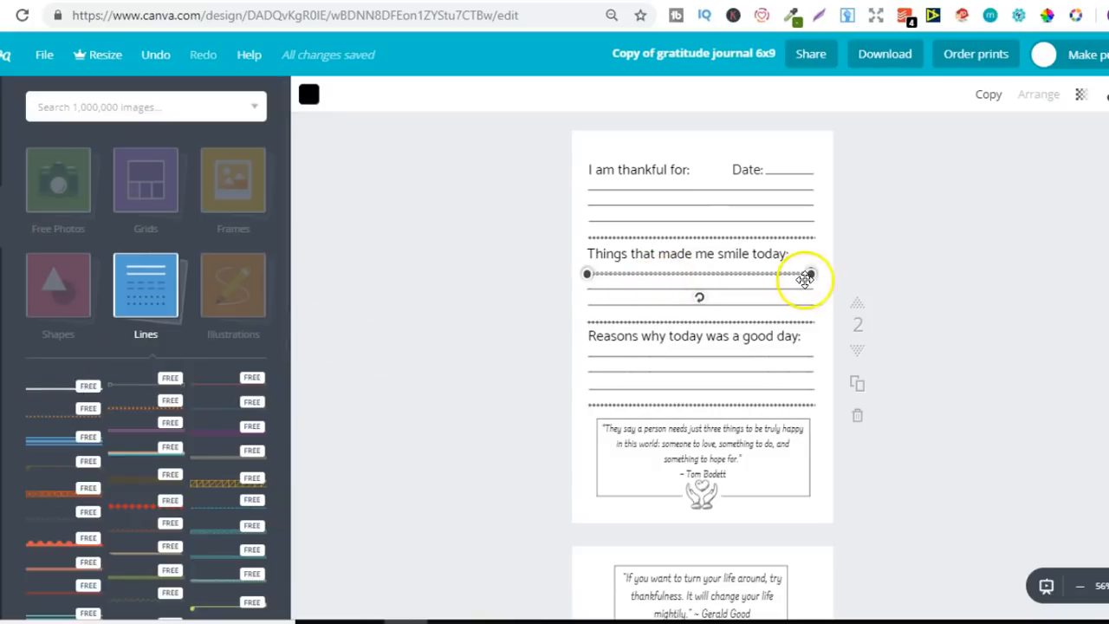
key("Delete")
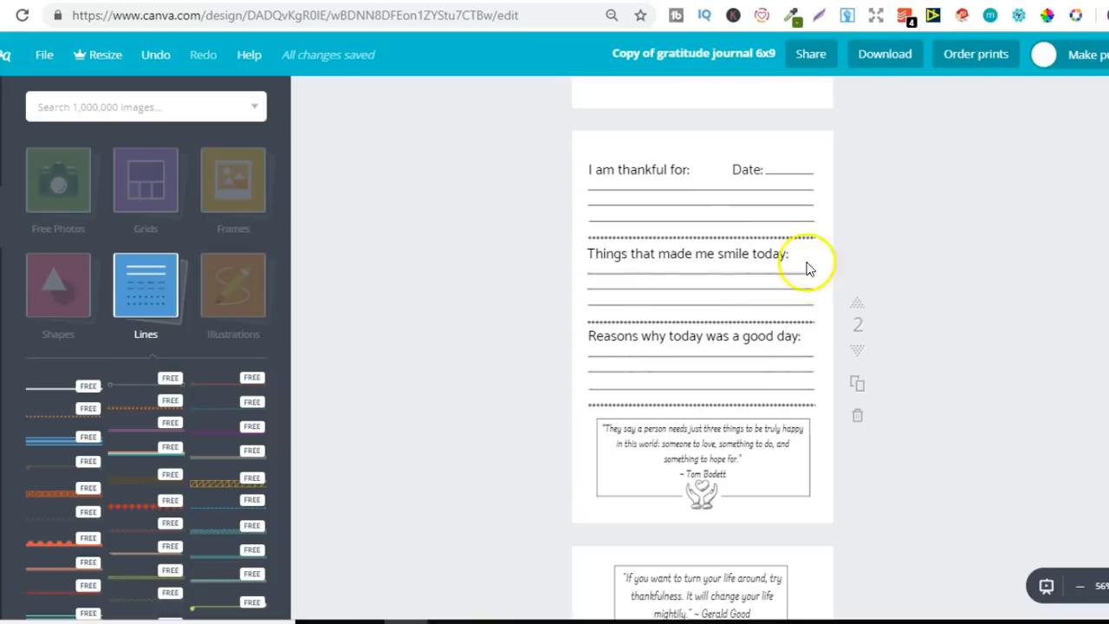
- Try duplicating the first two writing lines under "I am thankful for" and moving the copy lower, and delete the copy
left_click(799, 192)
left_click_drag(797, 202, 774, 213)
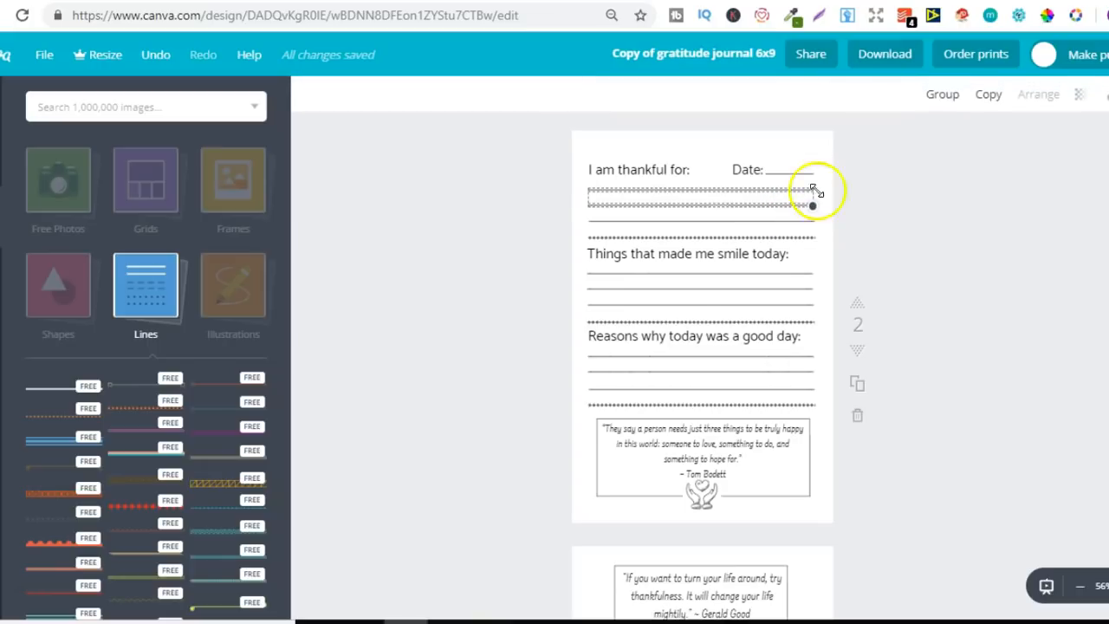
left_click(985, 99)
left_click_drag(792, 193, 767, 225)
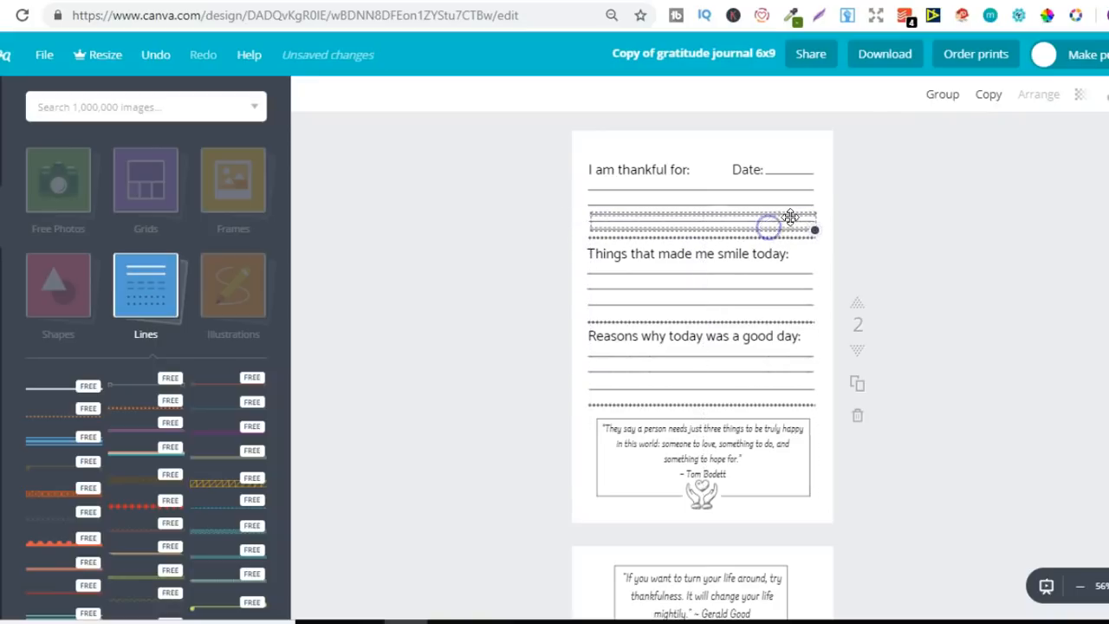
key("Delete")
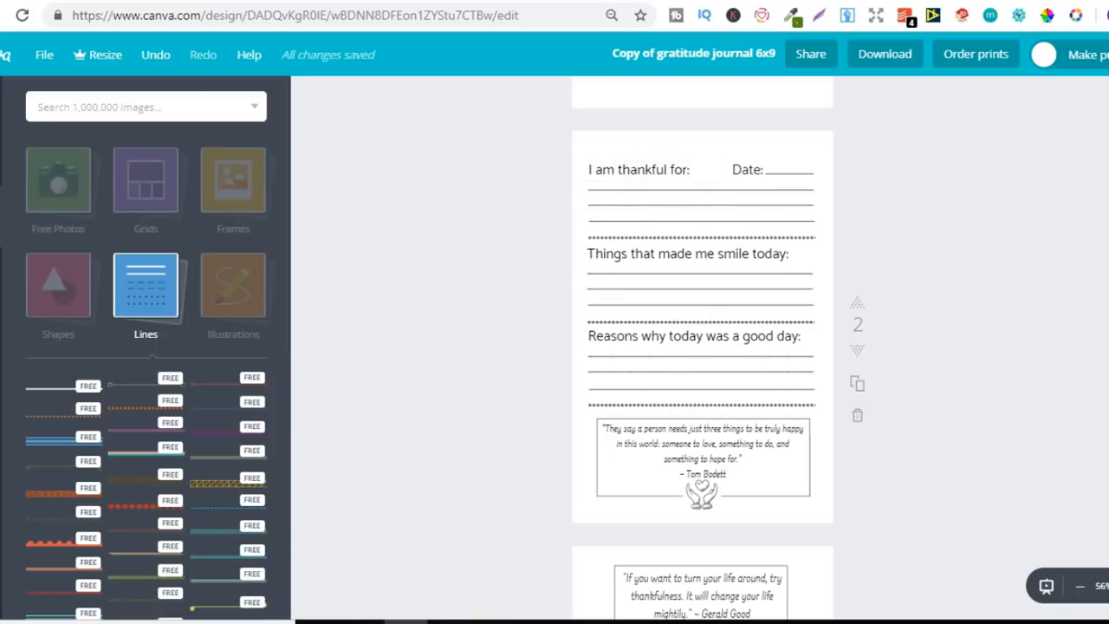
- Add a default heading text box to page 2 and delete it
left_click(127, 197)
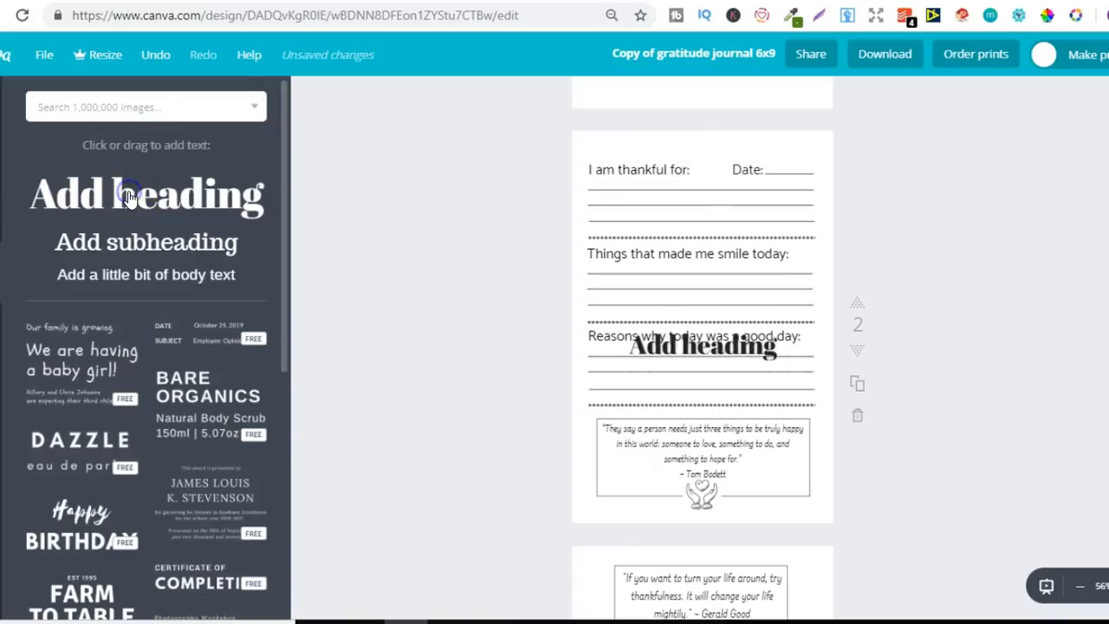
double_click(701, 339)
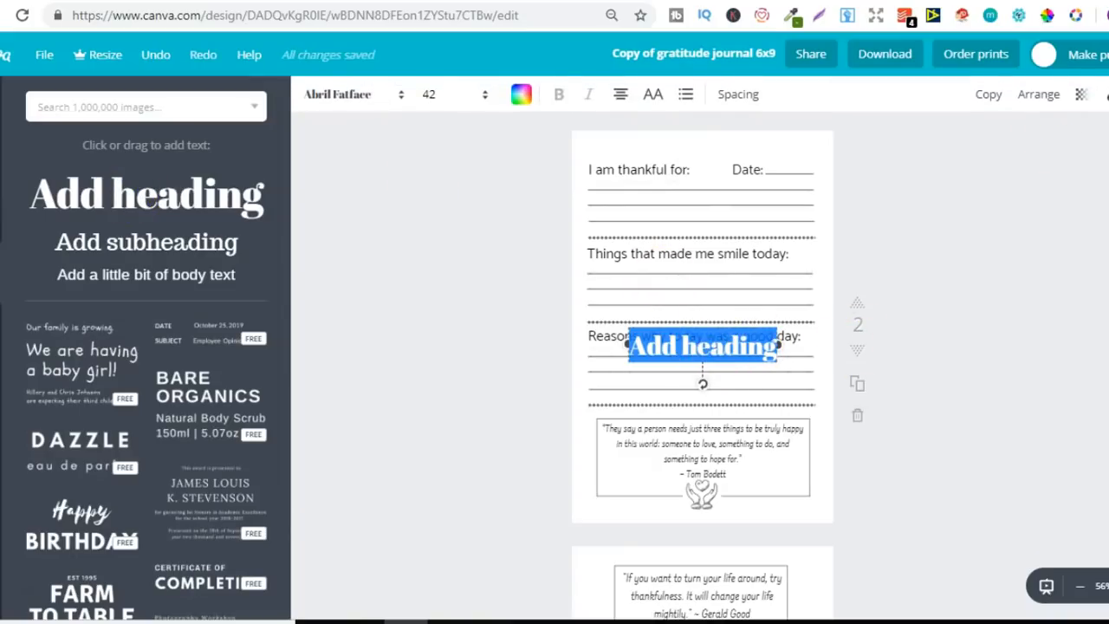
key("BackSpace")
left_click(988, 239)
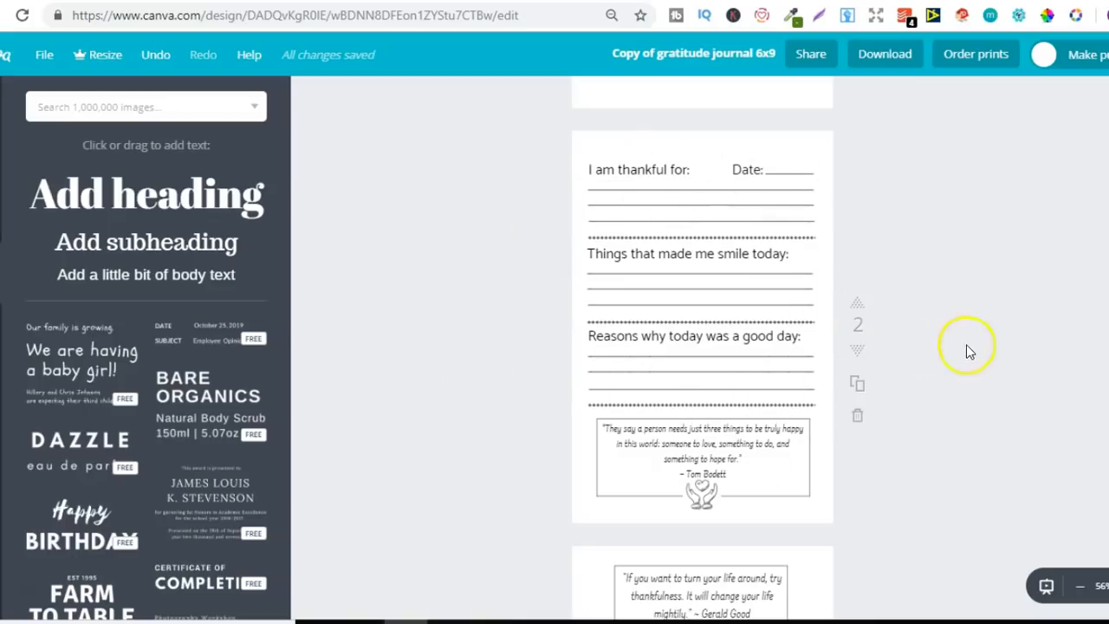
- Duplicate journal page 2 and delete the duplicated page
left_click(858, 386)
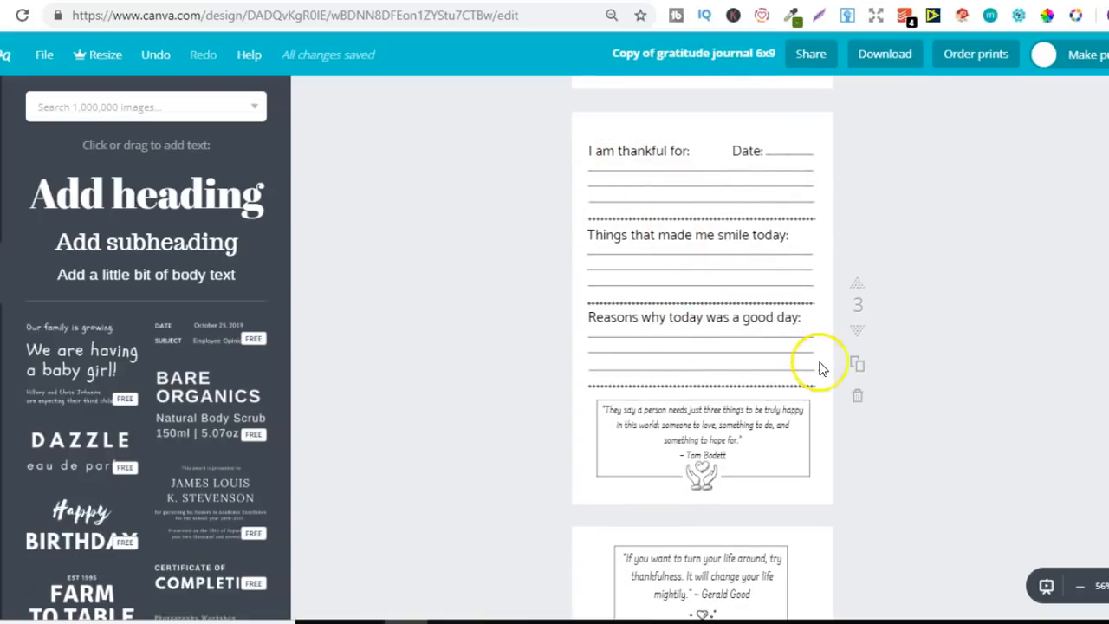
left_click(859, 397)
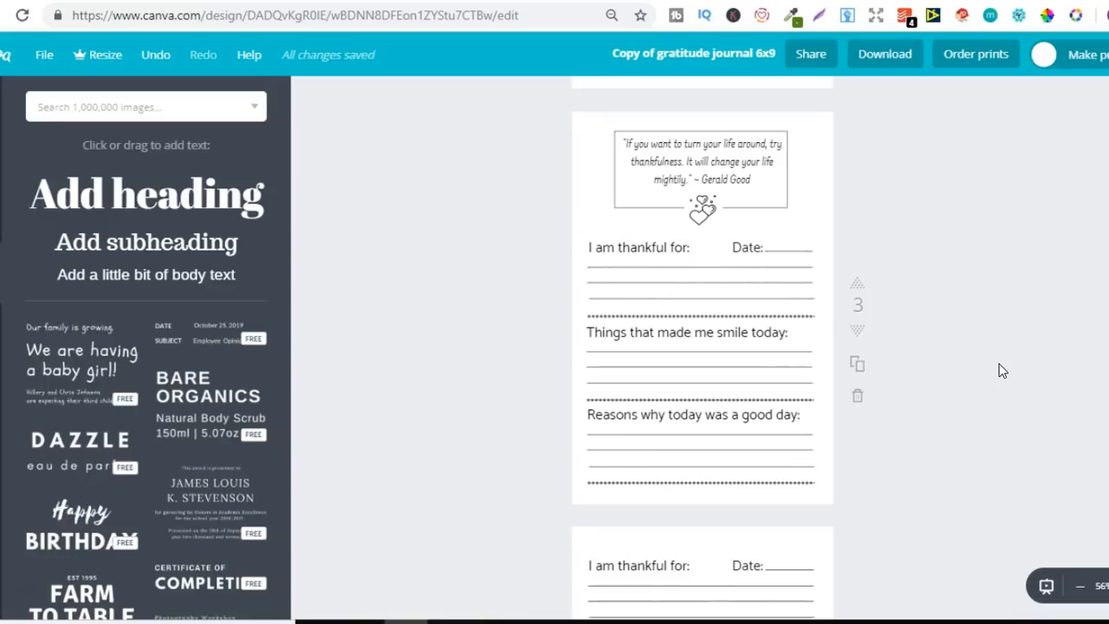
left_click(952, 248)
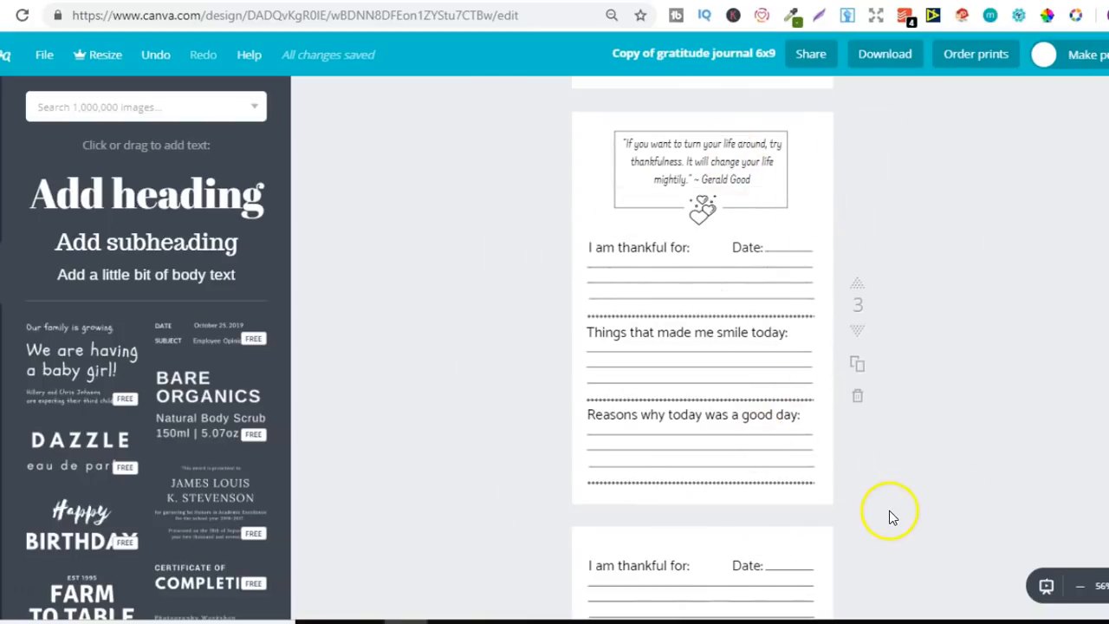
- Download all pages of the gratitude journal with the file type PDF - Print
left_click(888, 53)
left_click(906, 139)
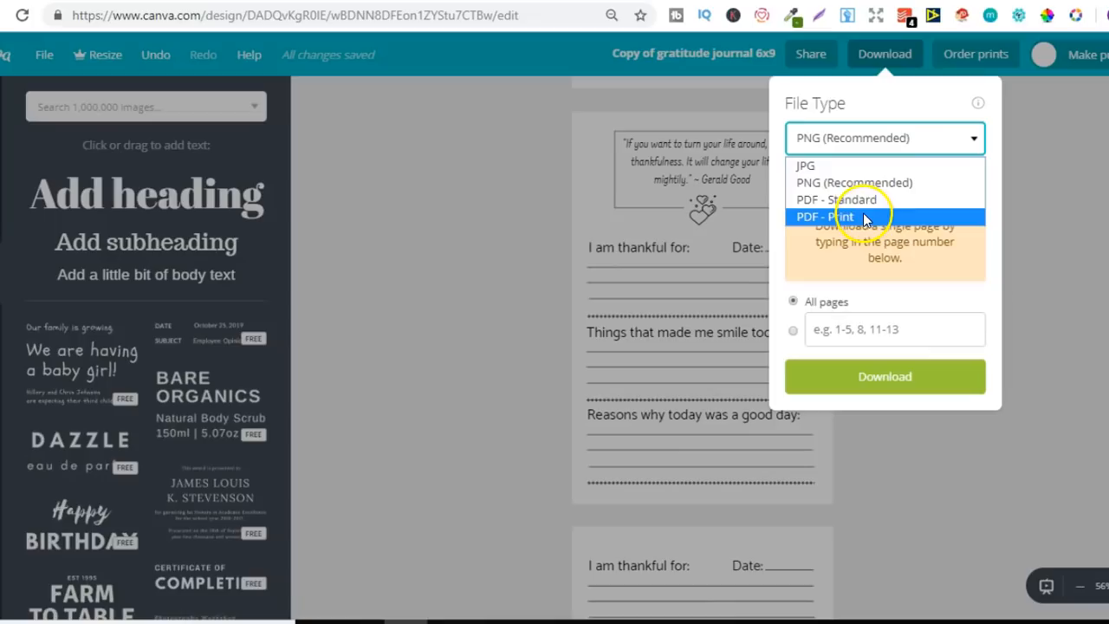
left_click(863, 213)
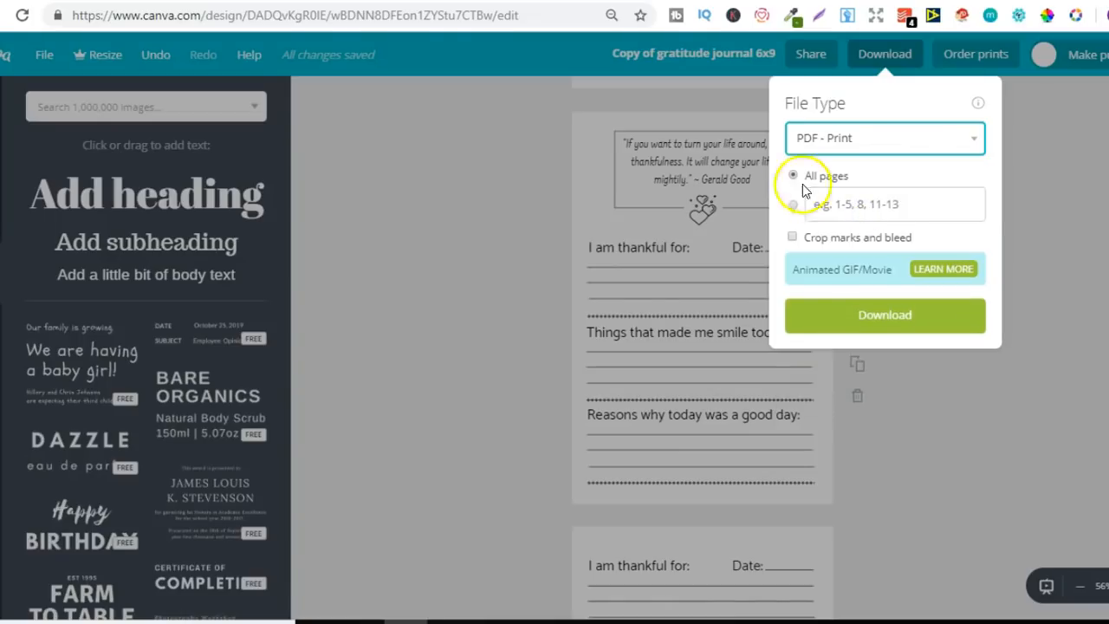
left_click(879, 316)
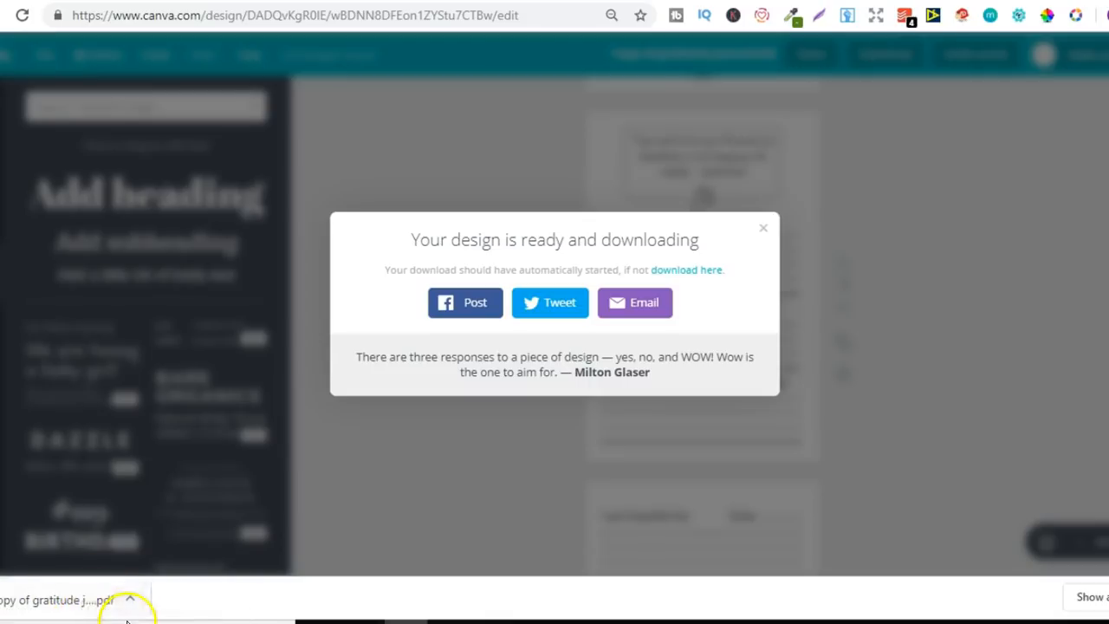
- Open the downloaded gratitude journal PDF and check its title page and page 2 at a reduced zoom
left_click(84, 598)
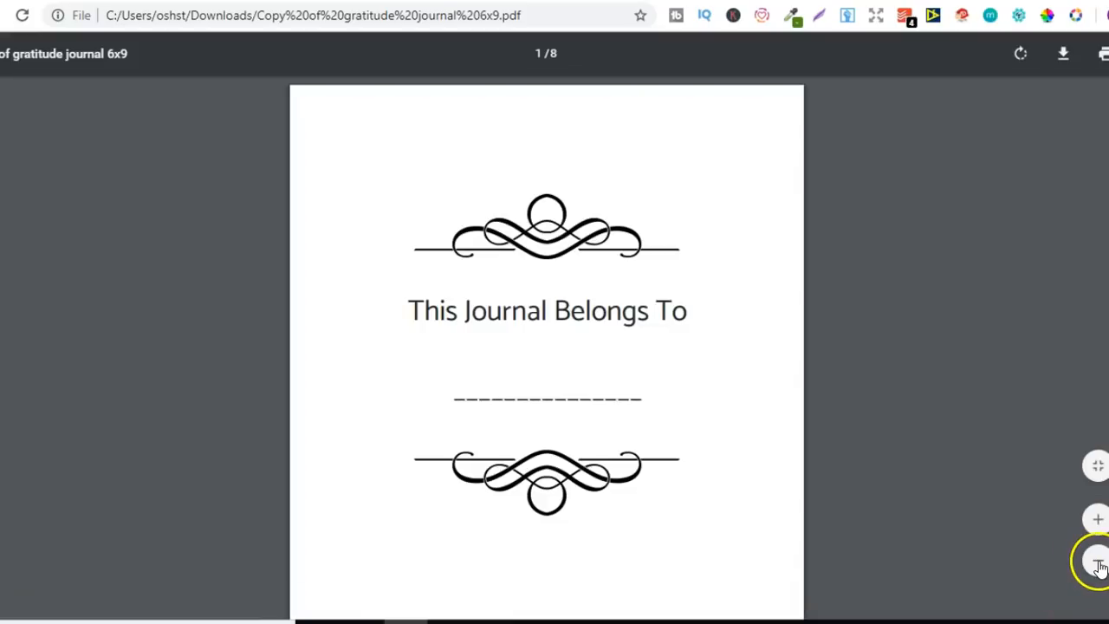
left_click(1097, 563)
left_click(1098, 563)
left_click(1098, 563)
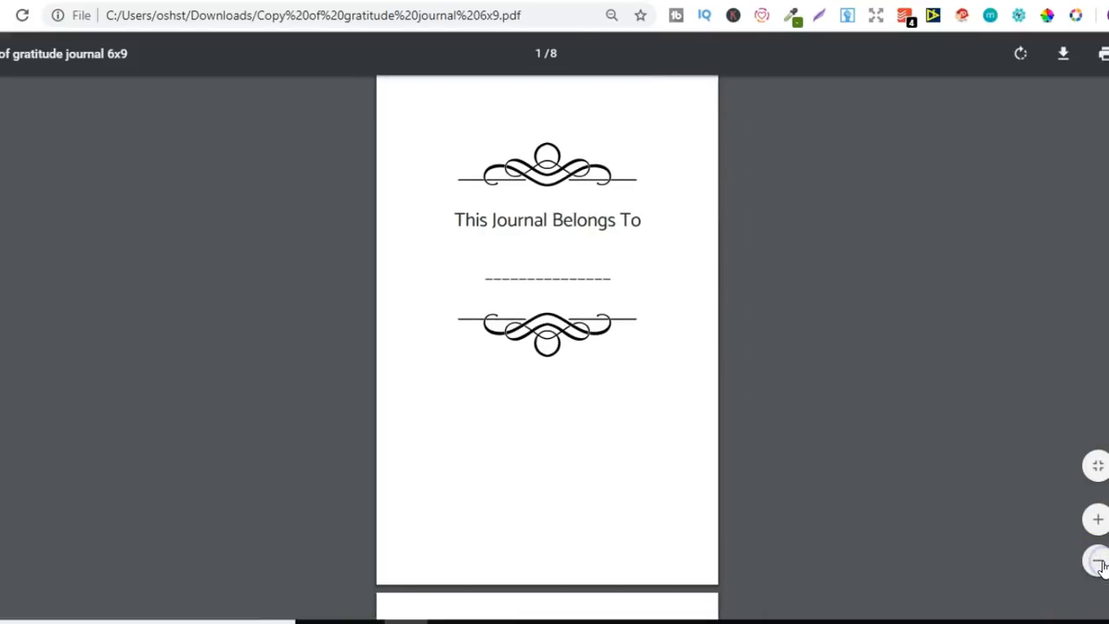
scroll(547, 347, "down", 10)
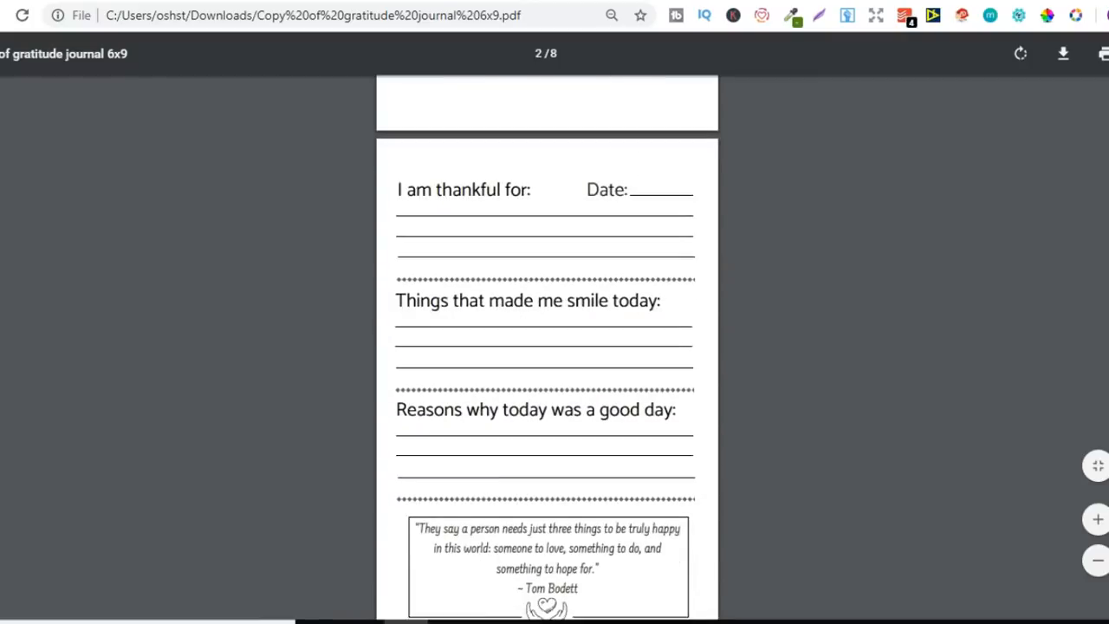
- Review the journal pages from page 2 through page 5 in the downloaded PDF
scroll(547, 347, "down", 10)
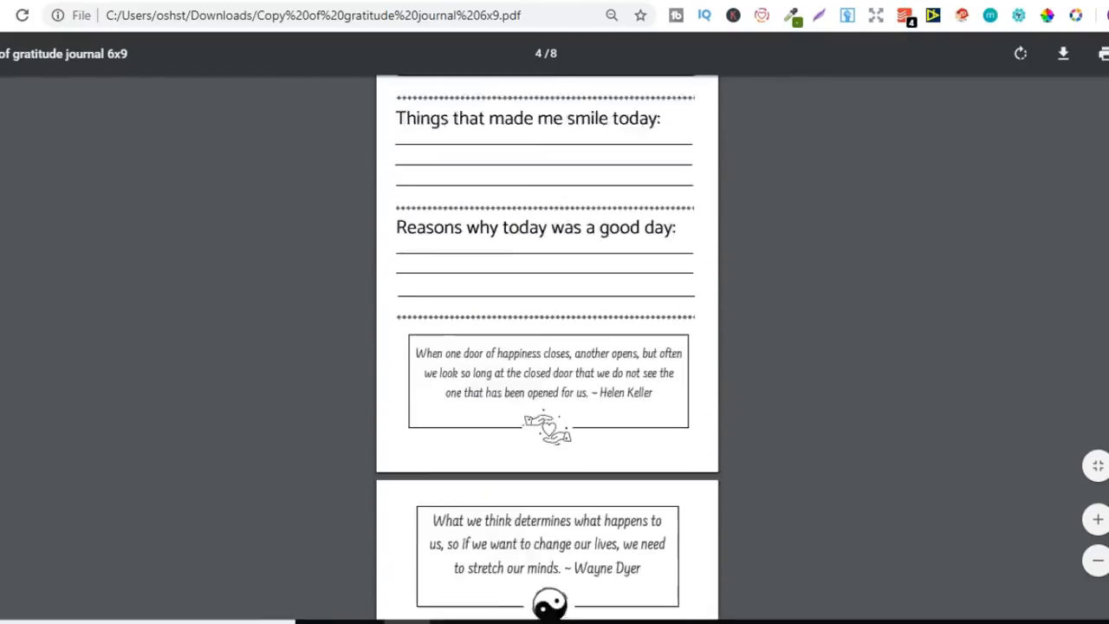
scroll(547, 346, "down", 9)
scroll(547, 347, "up", 20)
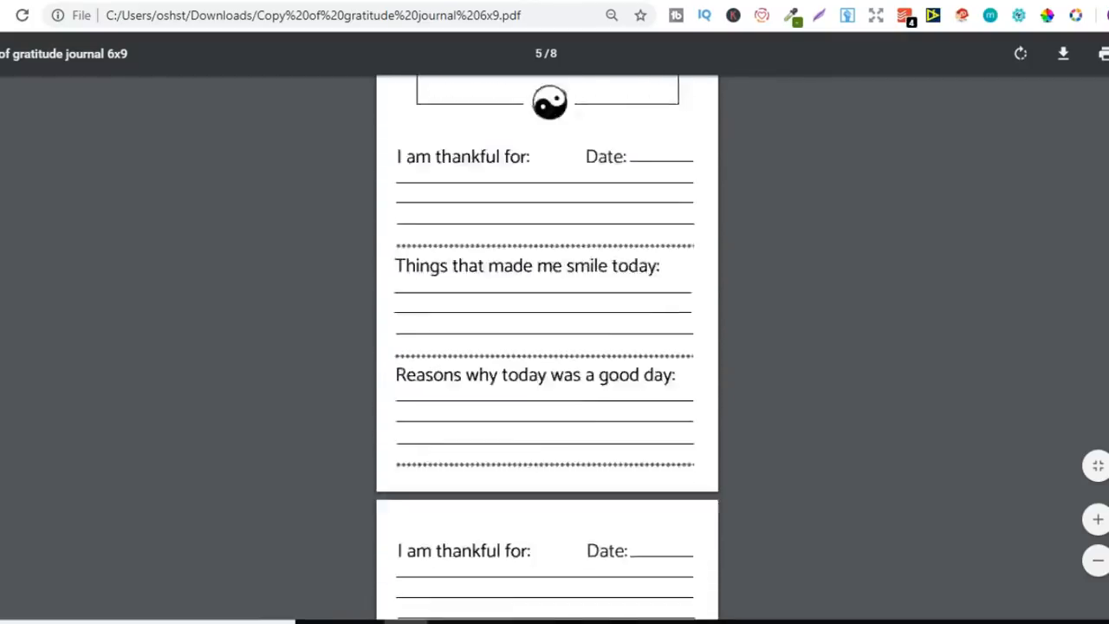
- Return to the gratitude journal in Canva, dismiss the download message, and make a copy of the design
left_click(511, 2)
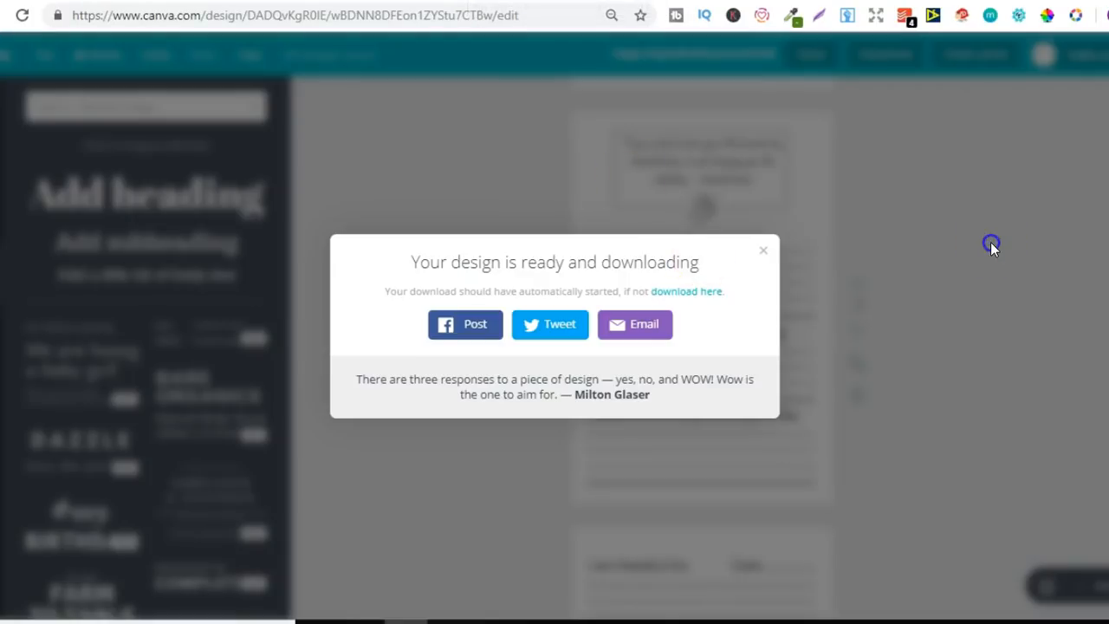
left_click(990, 243)
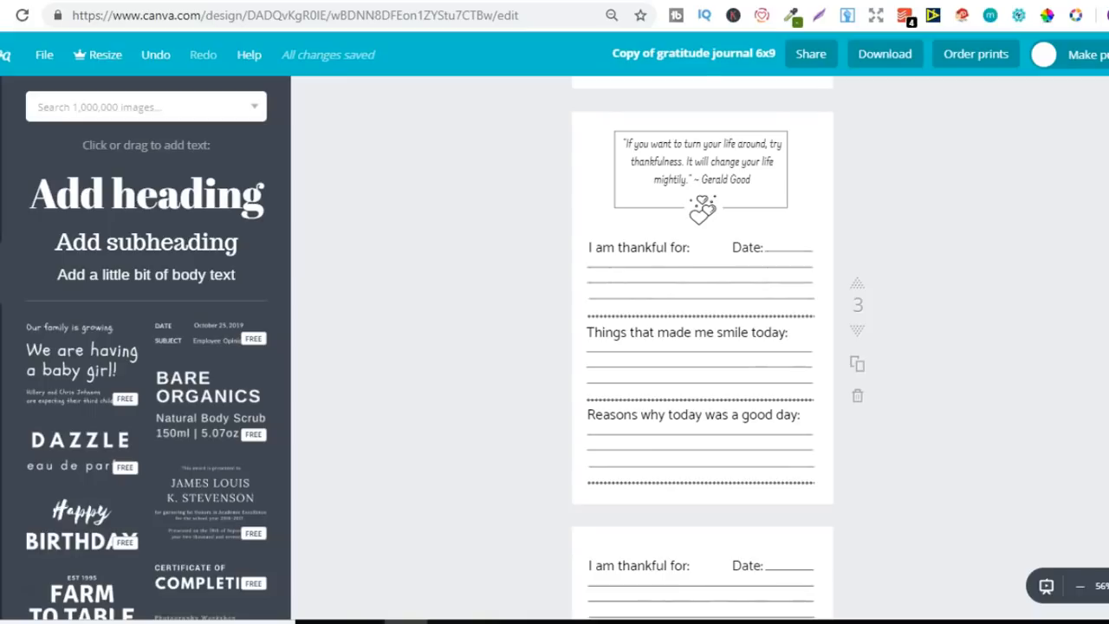
scroll(702, 346, "up", 10)
scroll(701, 347, "up", 5)
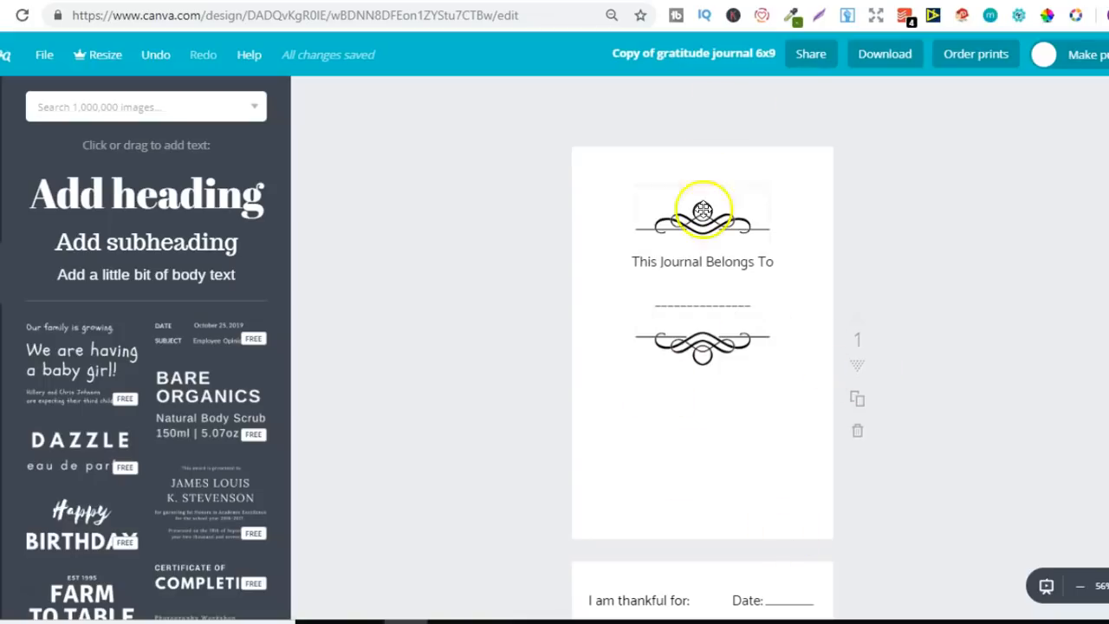
left_click(40, 55)
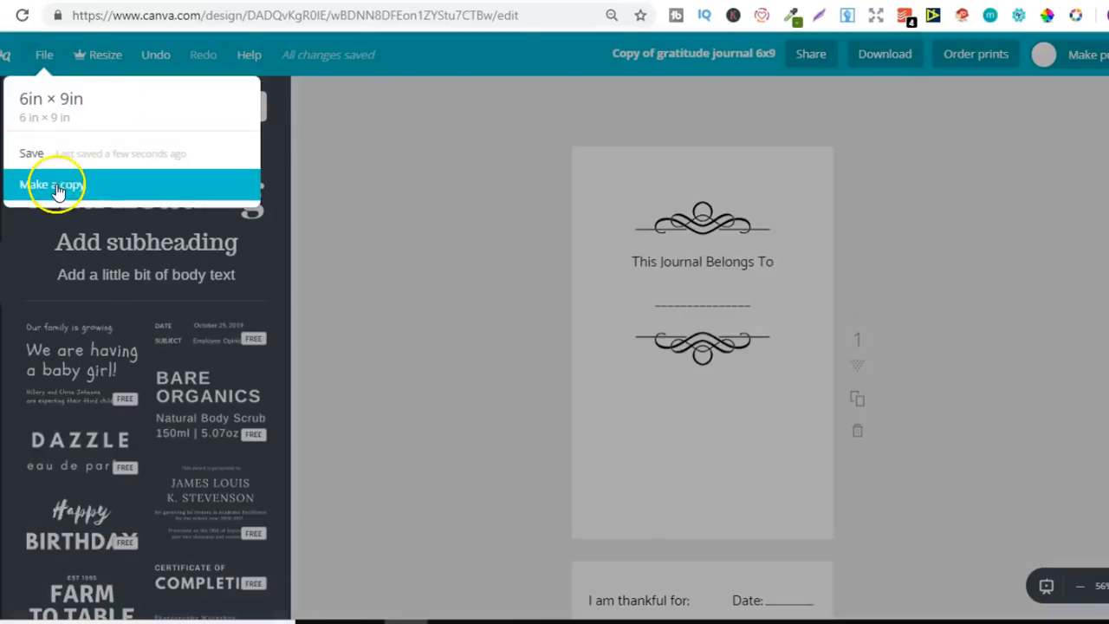
left_click(52, 192)
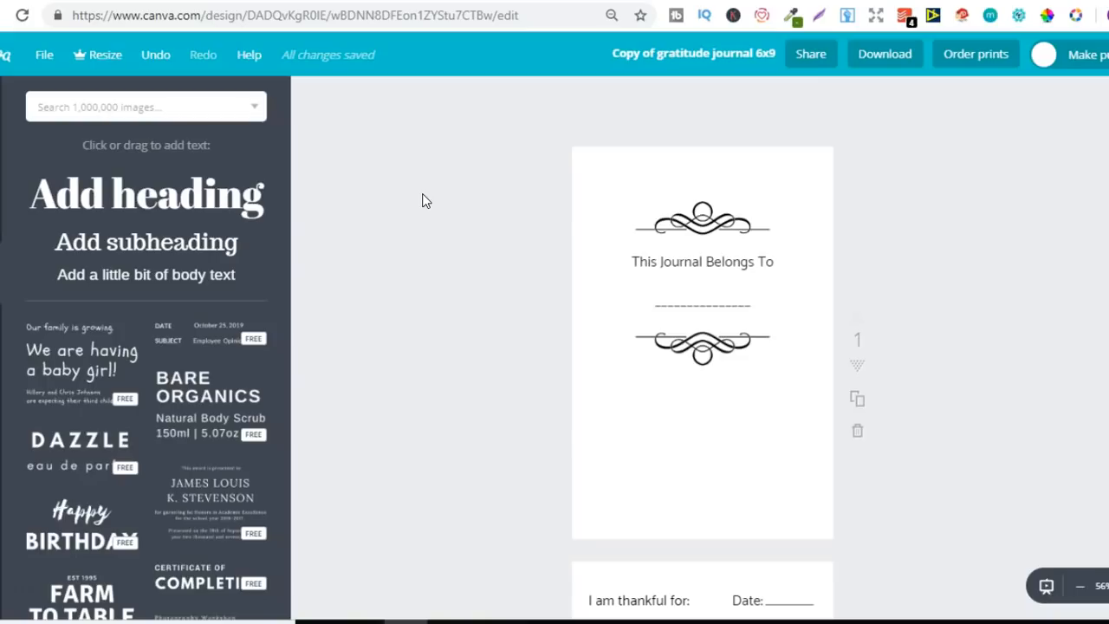
- Switch to Google Slides, open the 6x9 Ruled Notebook Original presentation, and view its ruled second slide
key("ctrl+Tab")
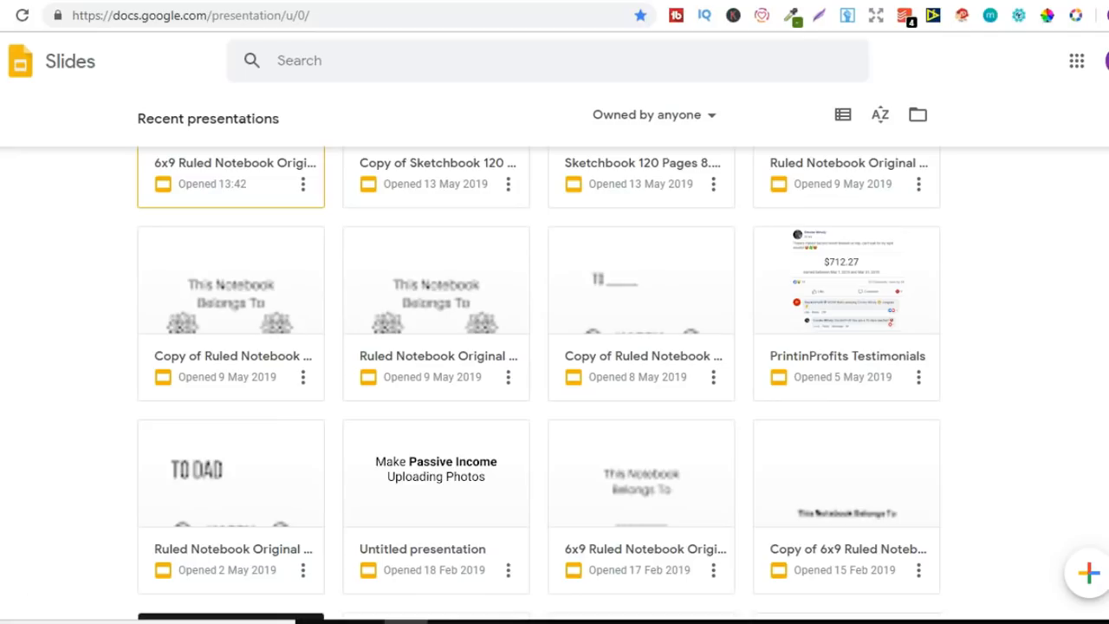
left_click(574, 1)
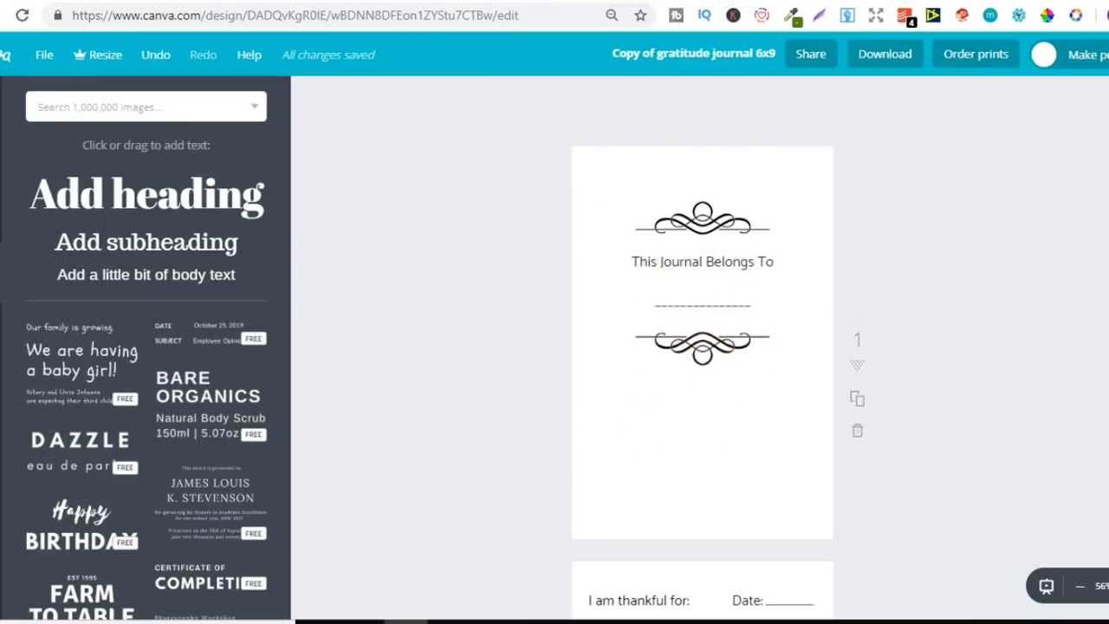
key("ctrl+shift+Tab")
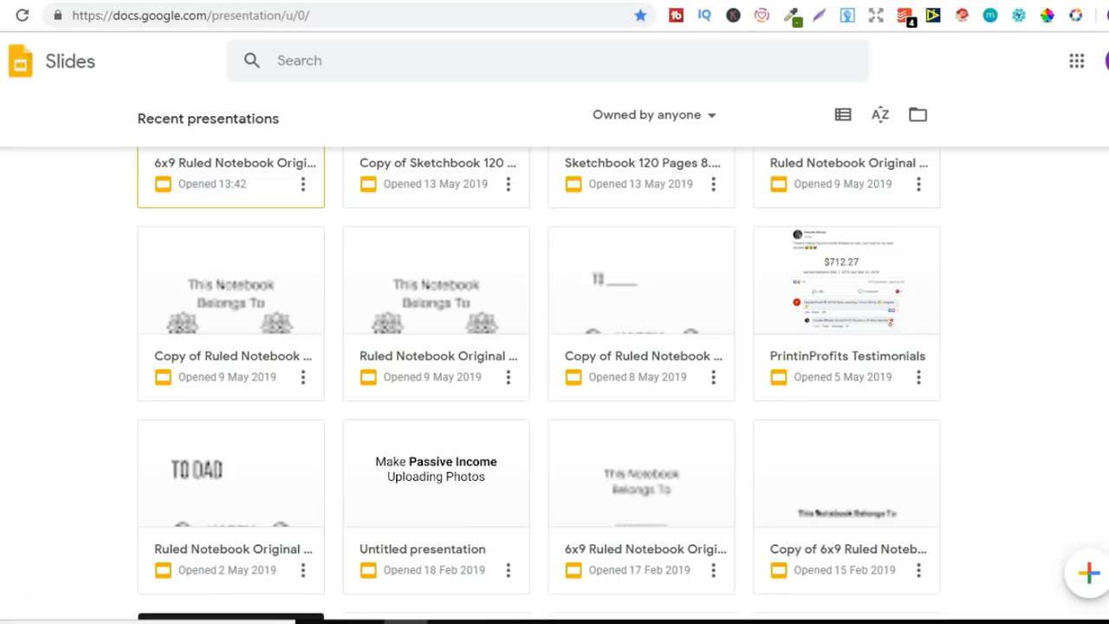
key("Return")
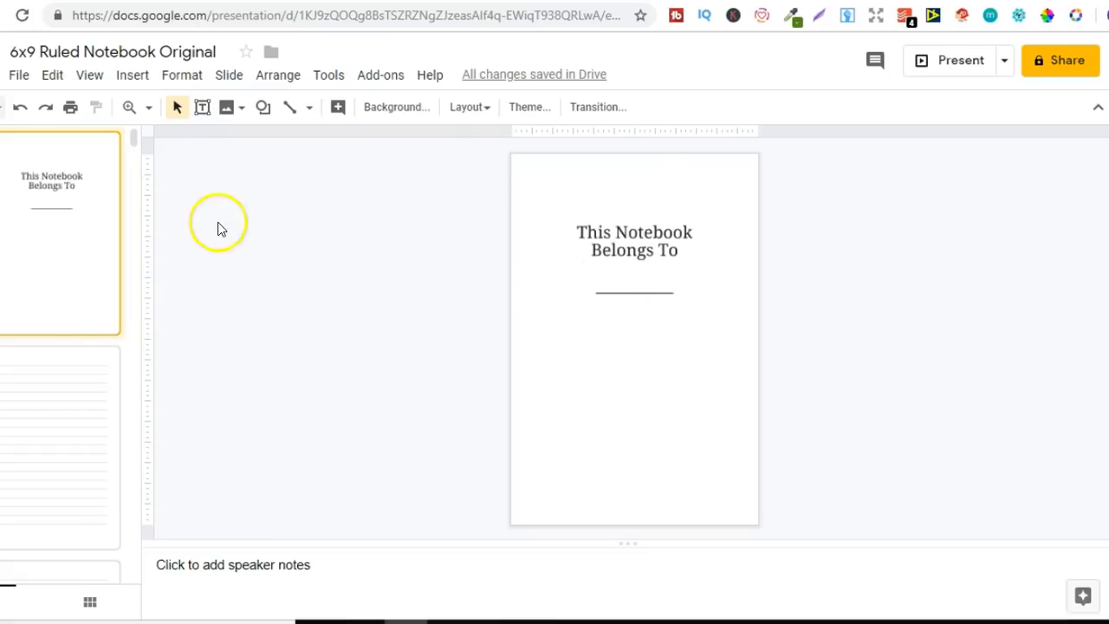
left_click(54, 366)
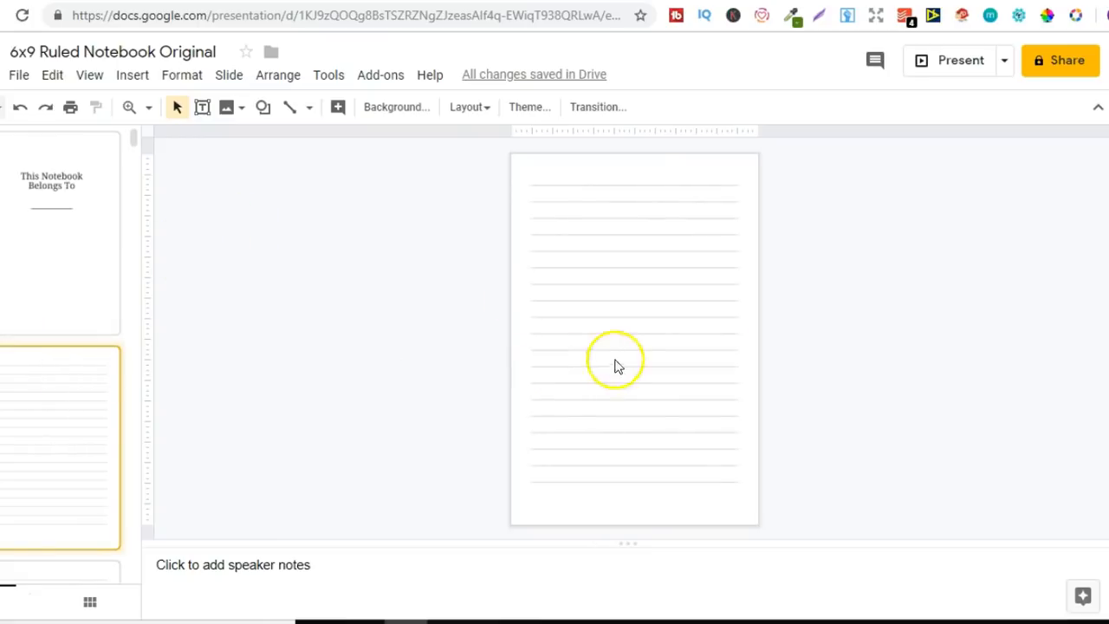